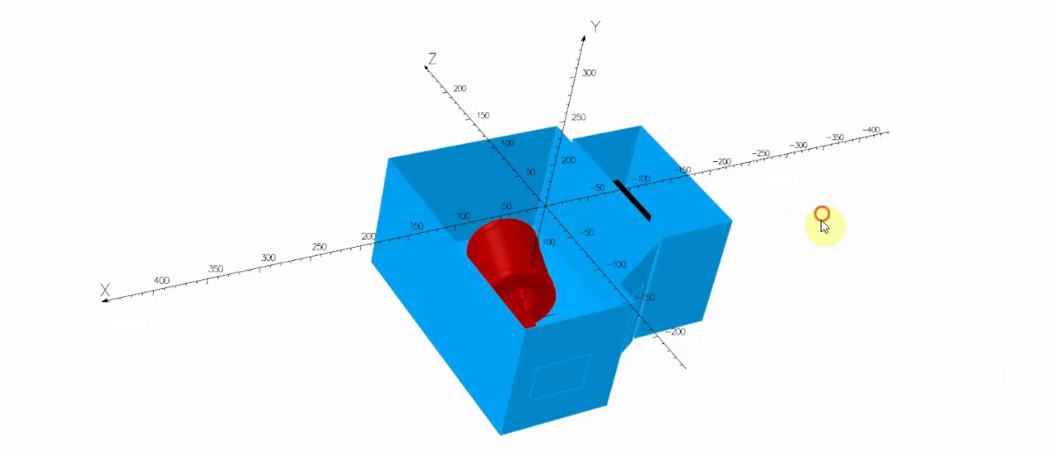
mouse_move(824, 223)
middle_down()
mouse_move(590, 314)
mouse_move(753, 289)
middle_up()
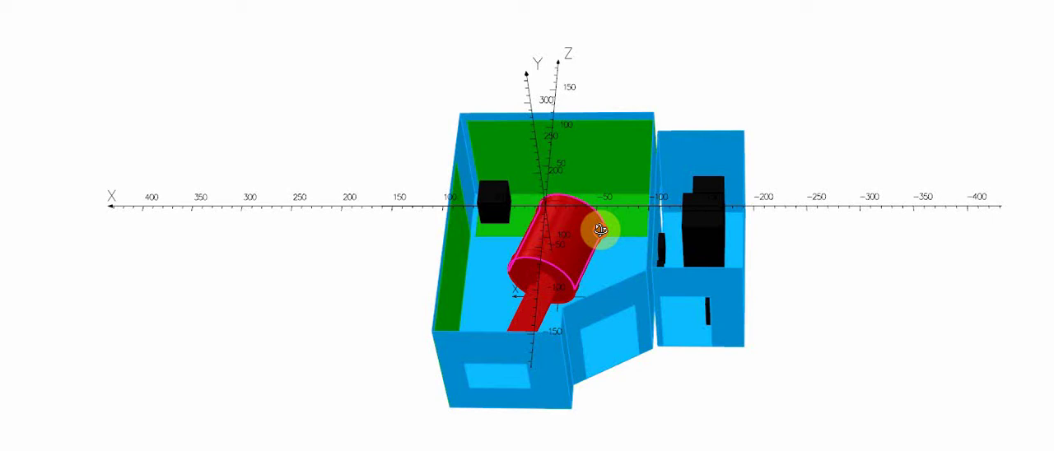
mouse_move(595, 228)
middle_down()
mouse_move(624, 278)
mouse_move(612, 287)
mouse_move(632, 248)
middle_up()
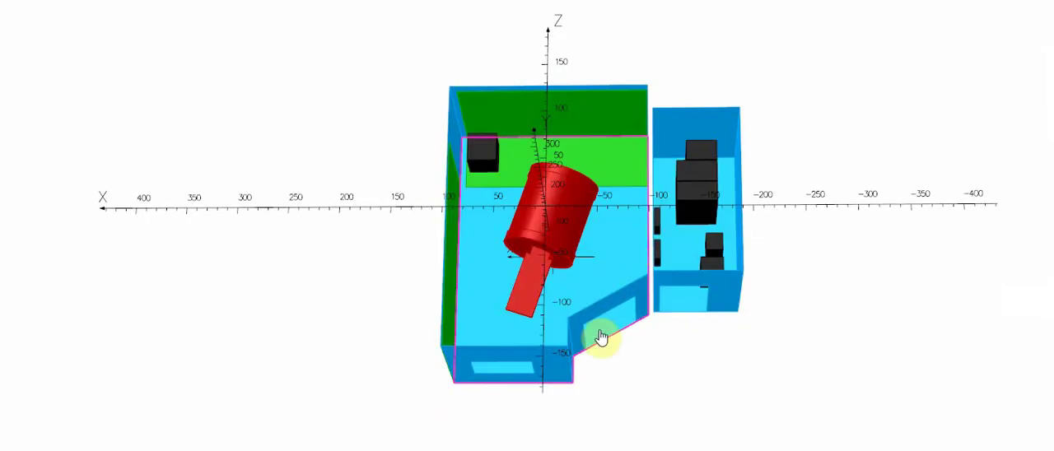
middle_drag(602, 338, 602, 335)
mouse_move(582, 225)
middle_down()
mouse_move(602, 206)
mouse_move(605, 247)
middle_up()
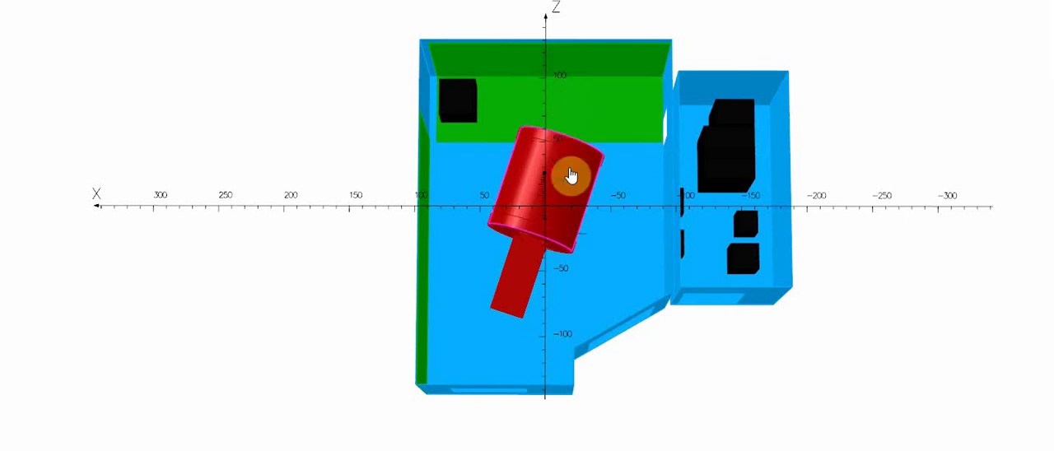
click(582, 104)
drag(581, 93, 584, 103)
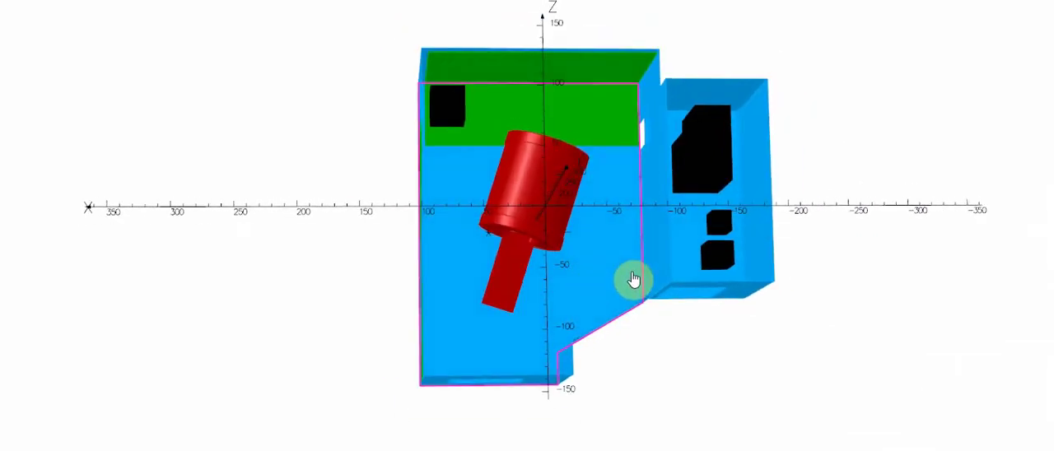
Orbit to an oblique top view of the shaded suite with red magnet and green shielding
mouse_move(631, 280)
middle_down()
mouse_move(600, 252)
mouse_move(795, 327)
mouse_move(881, 307)
middle_up()
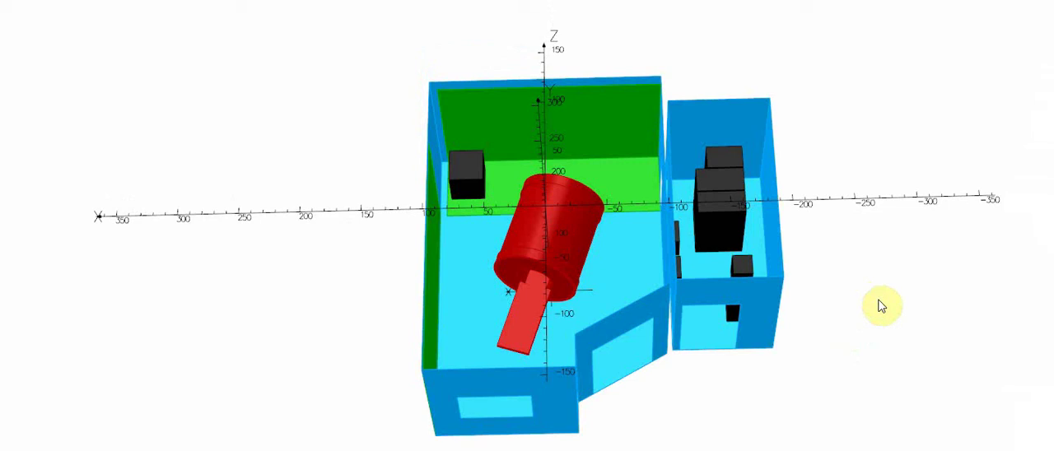